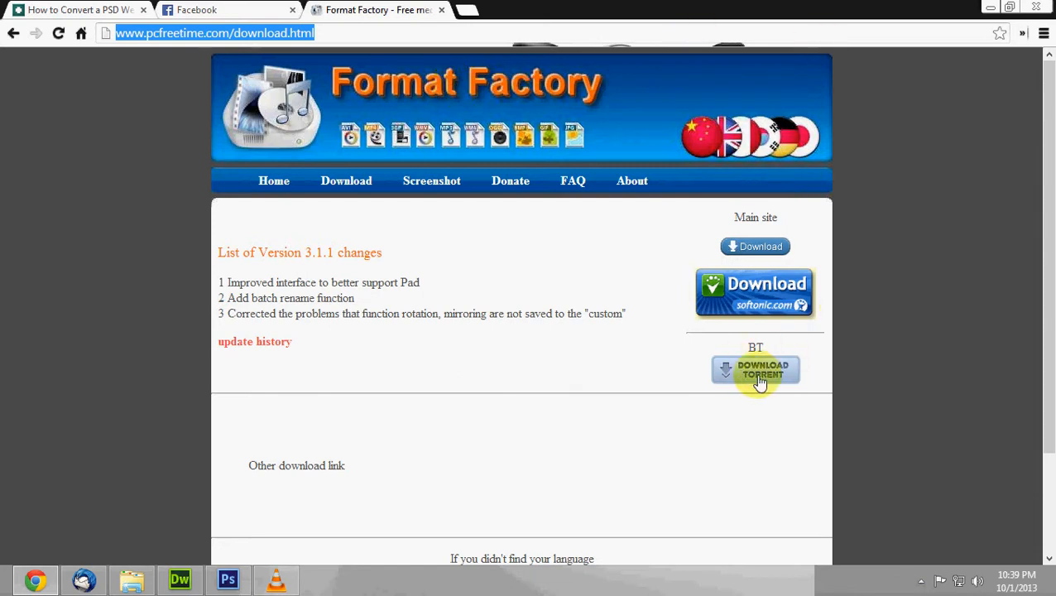
# Download the Format Factory torrent and agree to load its trackers in µTorrent.
pyautogui.click(752, 377)
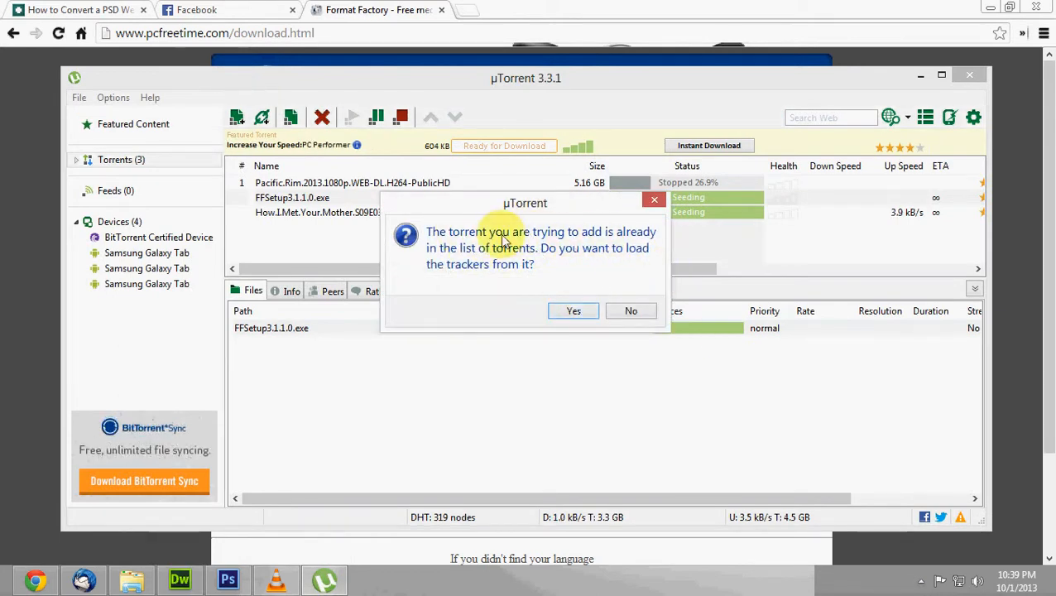
pyautogui.moveTo(584, 206); pyautogui.dragTo(712, 296)
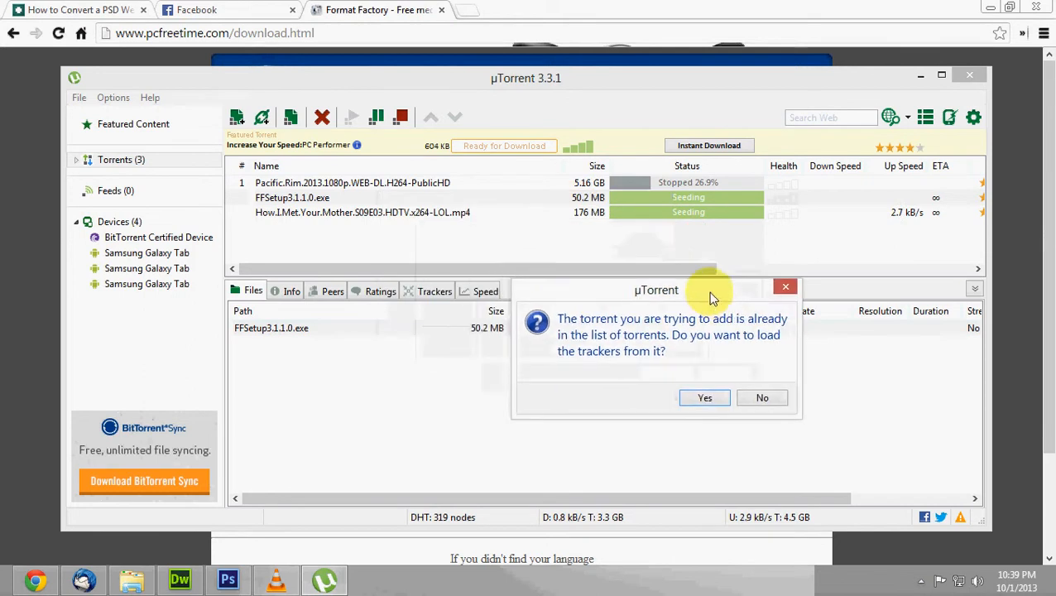
pyautogui.click(704, 397)
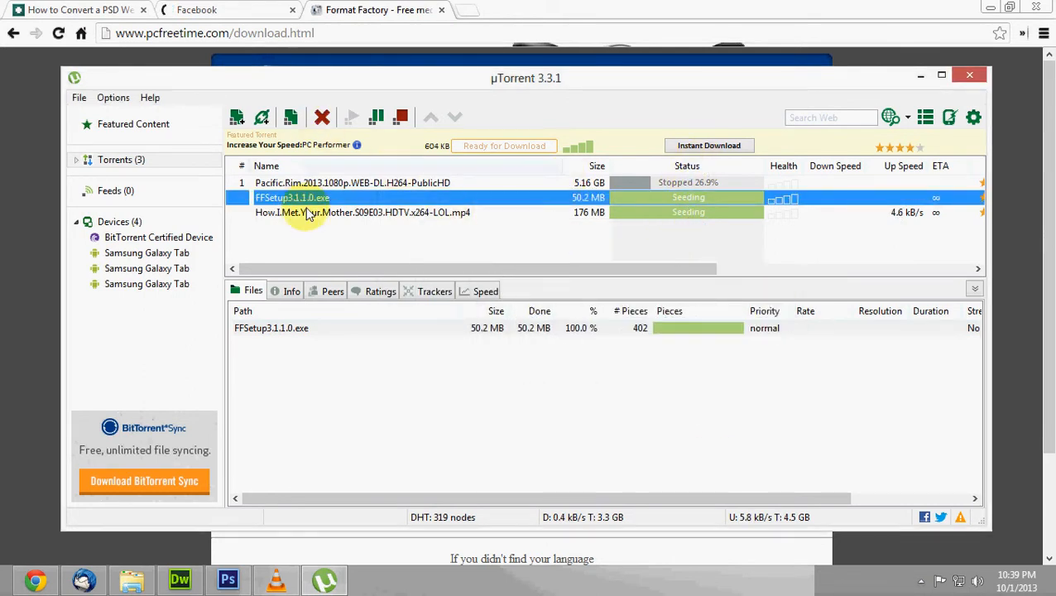
# Launch the downloaded FFSetup3.1.1.0.exe installer and allow it to run despite the SmartScreen prompt.
pyautogui.doubleClick(539, 193)
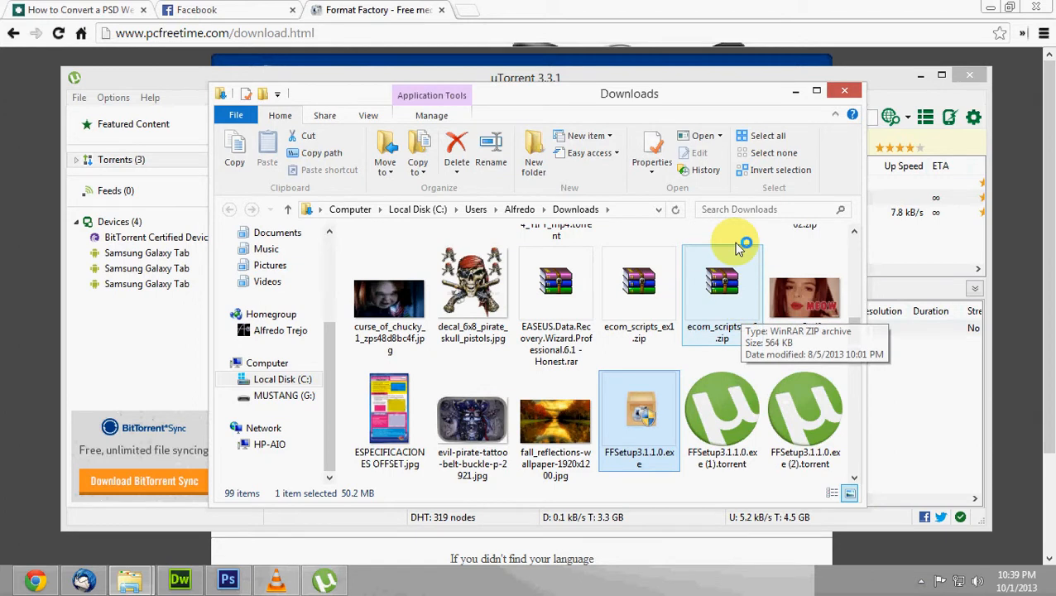
pyautogui.click(797, 92)
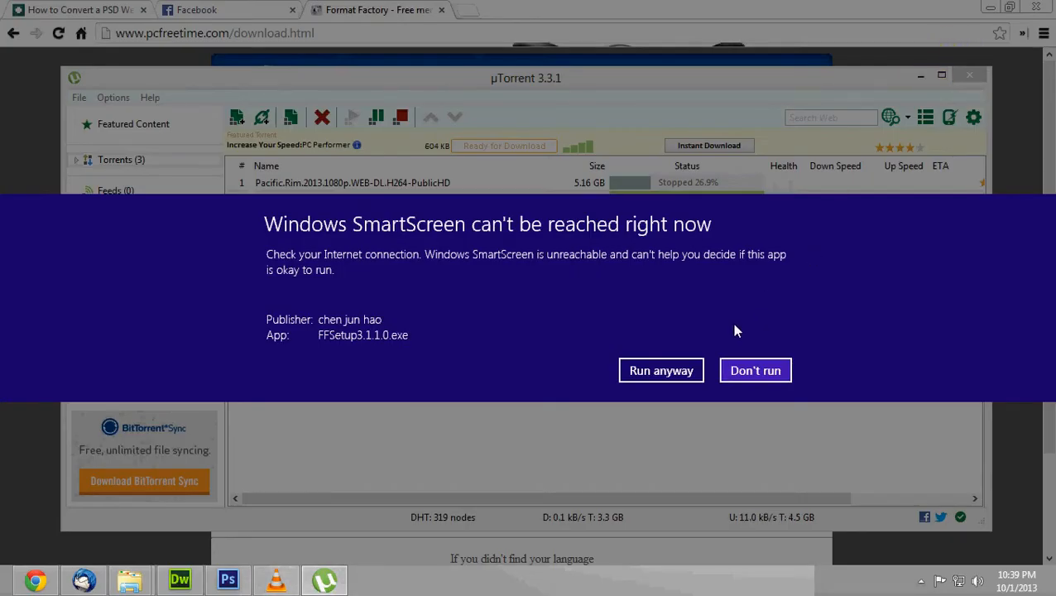
pyautogui.click(654, 370)
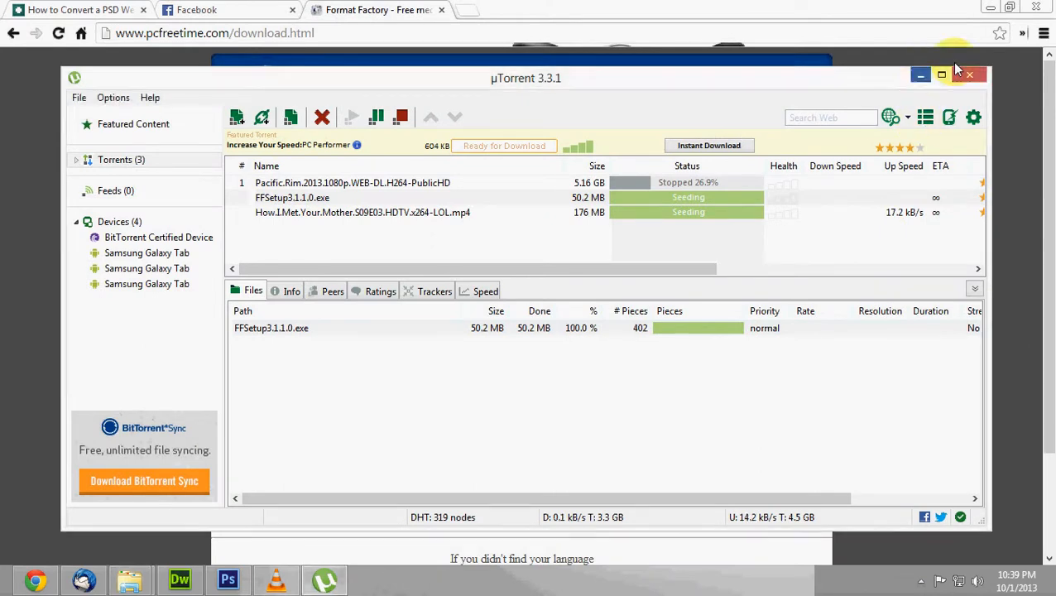
# Minimize the open windows, accept the license agreement and install FormatFactory in the default destination folder.
pyautogui.click(920, 75)
pyautogui.click(990, 7)
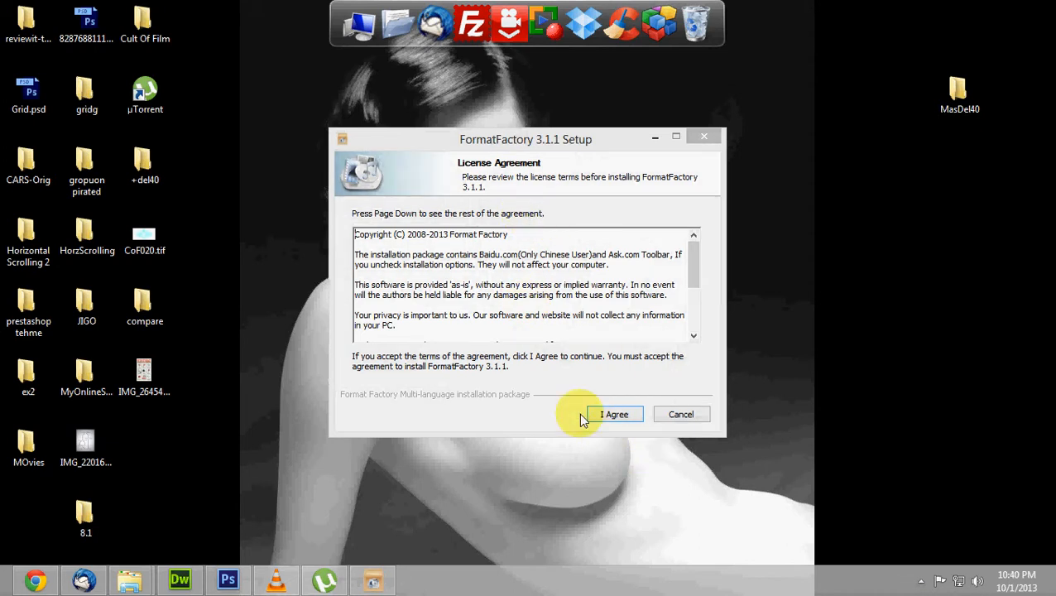
pyautogui.click(614, 415)
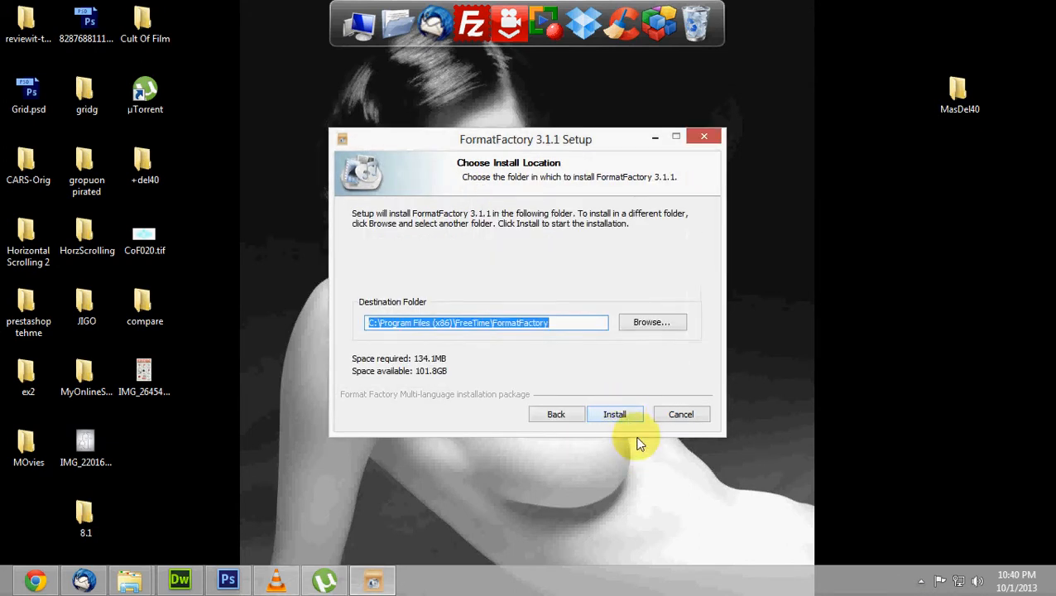
pyautogui.click(622, 420)
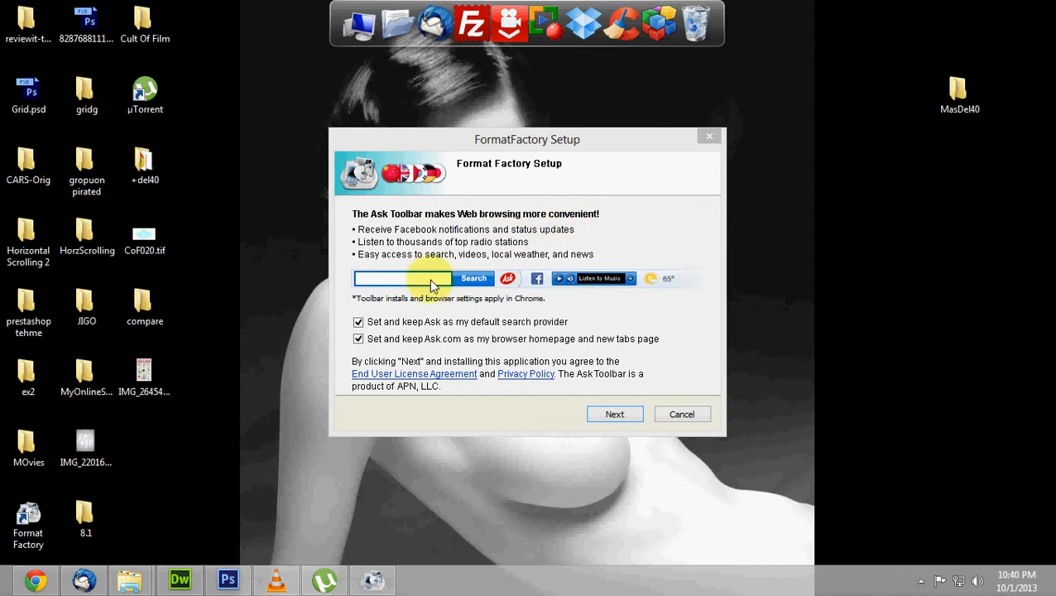
# Opt out of Ask as default search provider and Ask.com as browser homepage, and continue the setup.
pyautogui.click(358, 321)
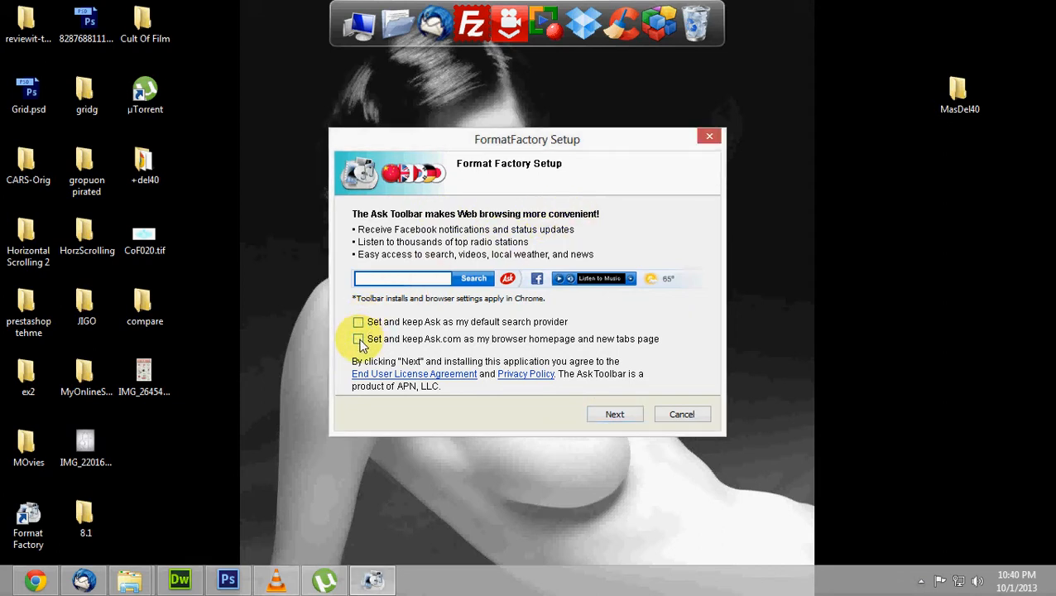
pyautogui.click(358, 340)
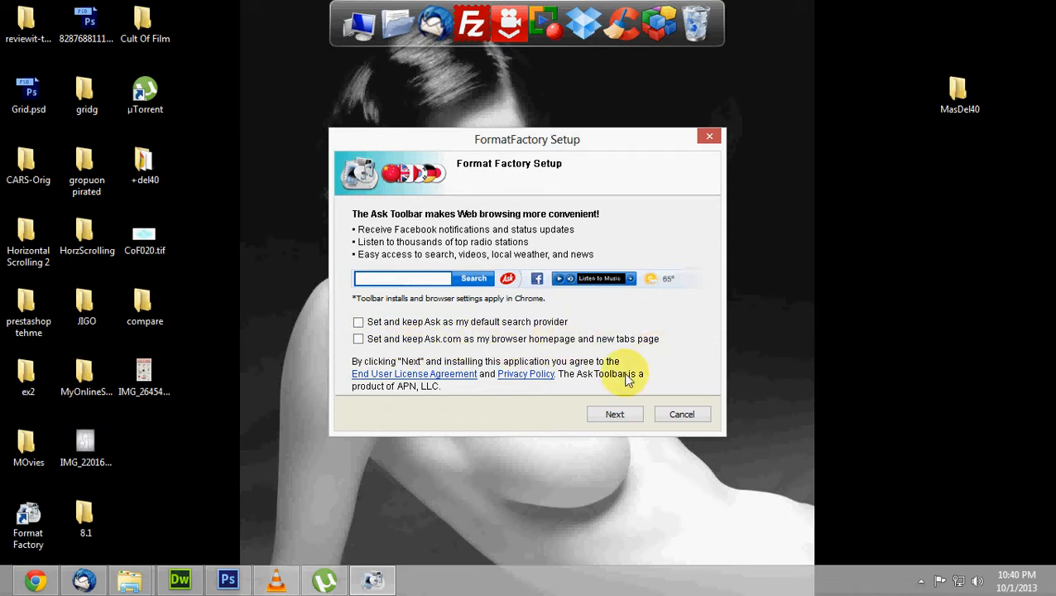
pyautogui.click(631, 420)
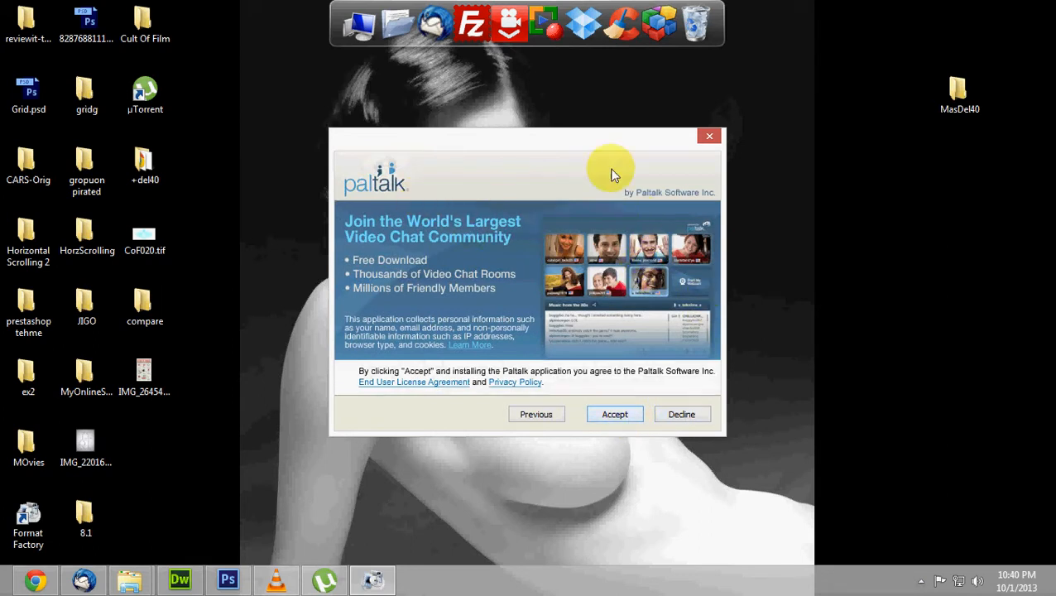
# Decline the Paltalk offer and finish the setup with running FormatFactory 3.1.1 and installing inside codecs enabled.
pyautogui.click(691, 413)
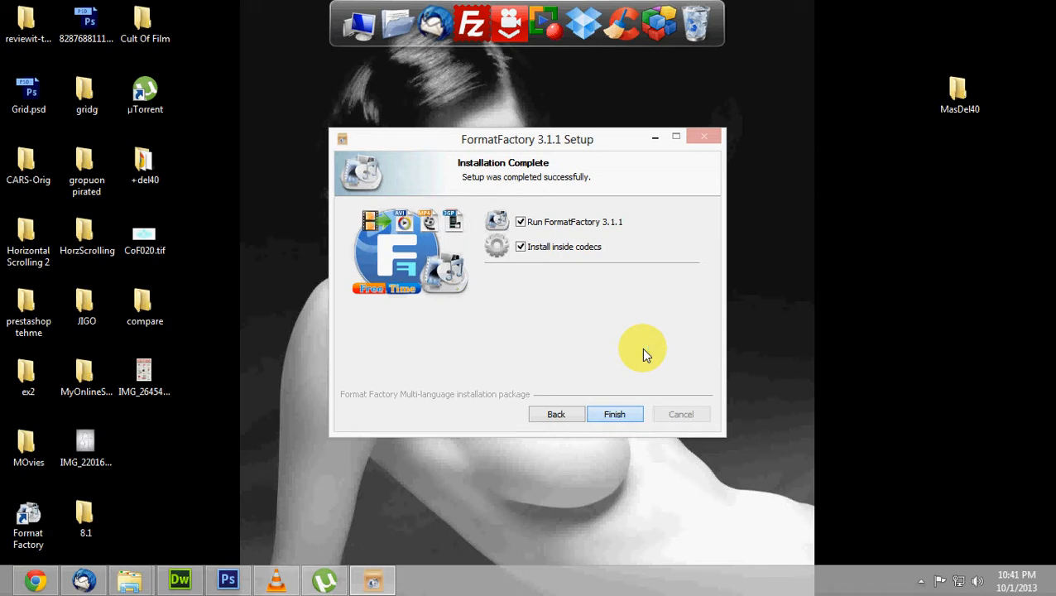
pyautogui.press('Return')
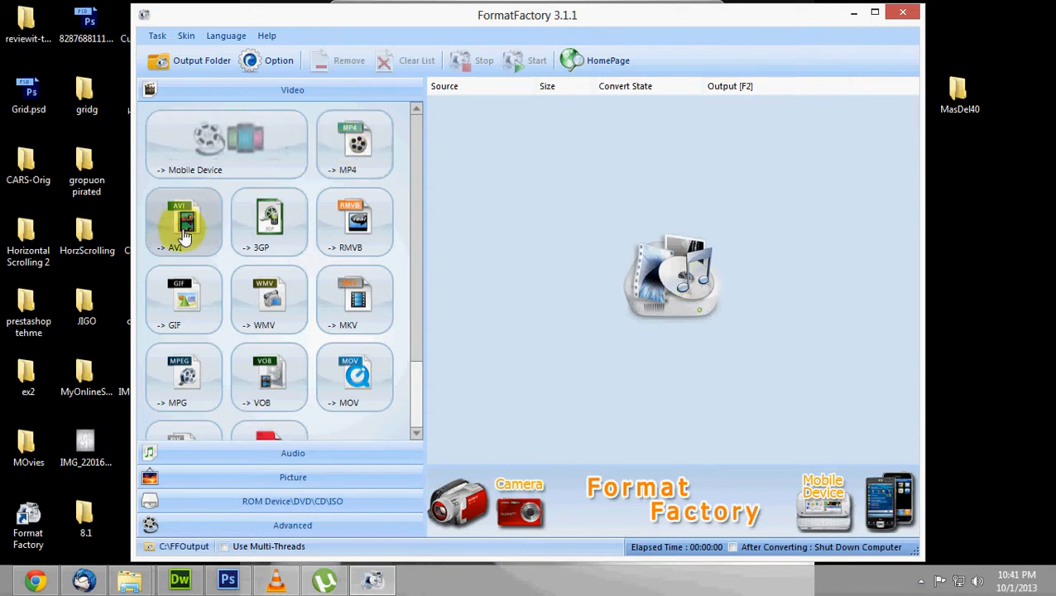
# Start a video conversion to MP4 and set the output profile to High quality and size.
pyautogui.click(362, 139)
pyautogui.click(552, 129)
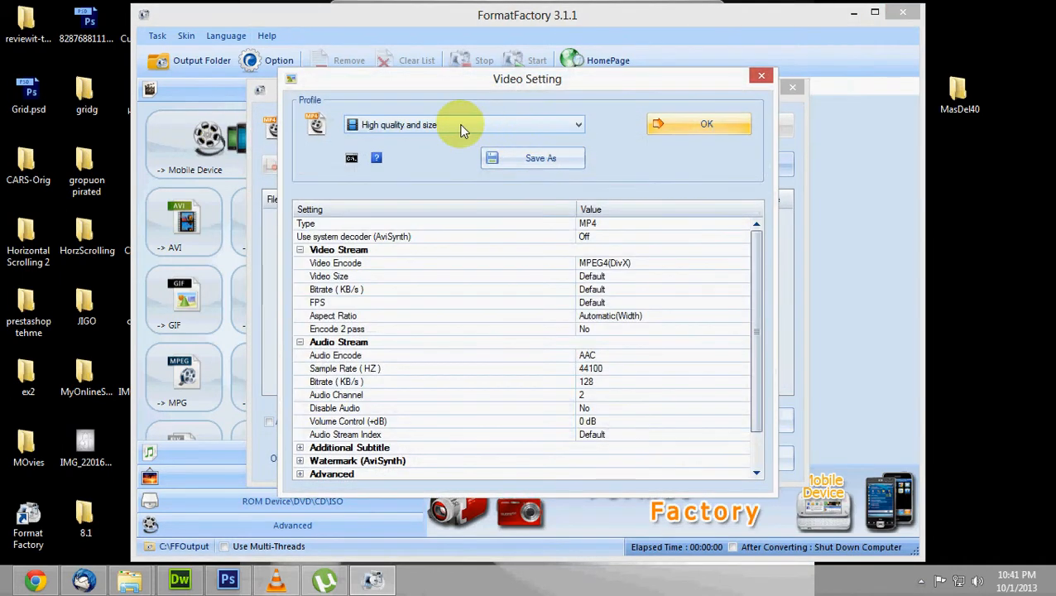
pyautogui.click(461, 125)
pyautogui.click(442, 128)
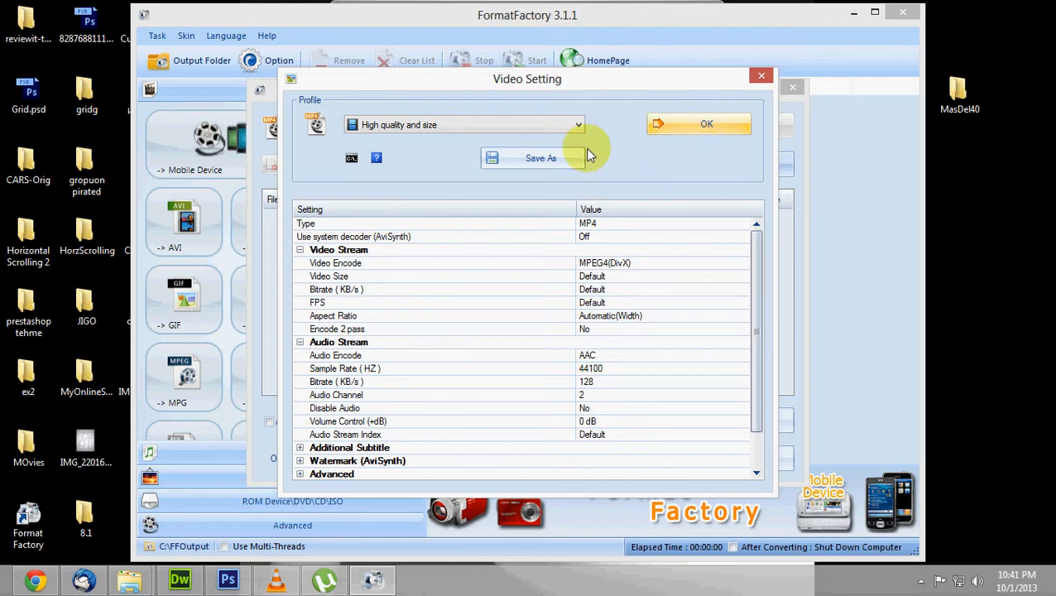
pyautogui.click(714, 123)
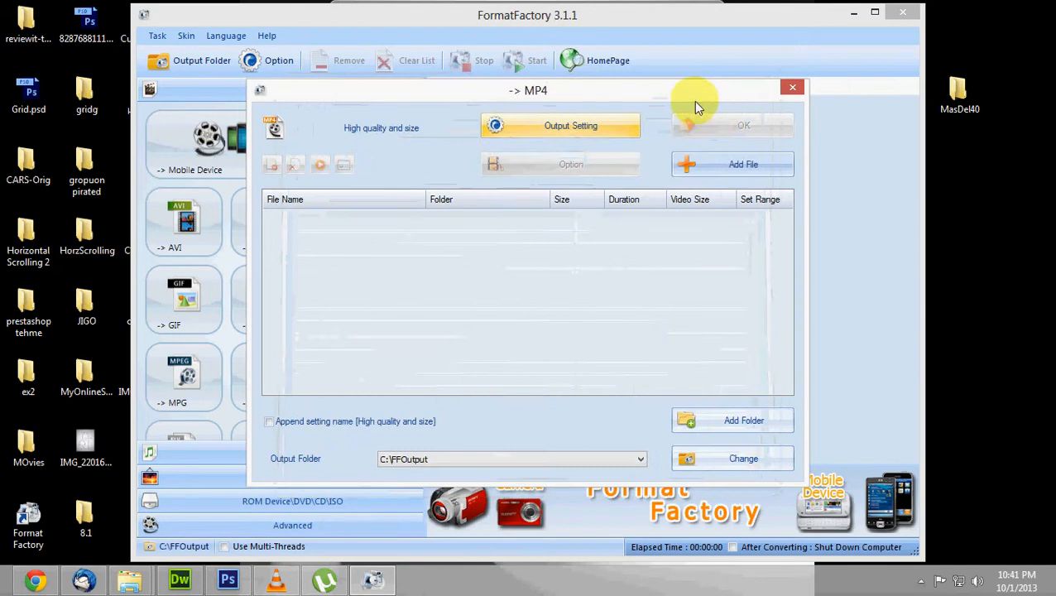
# Add all the AVI episodes from the Batman (1966) - Season 1 folder in Downloads to the MP4 conversion.
pyautogui.click(740, 168)
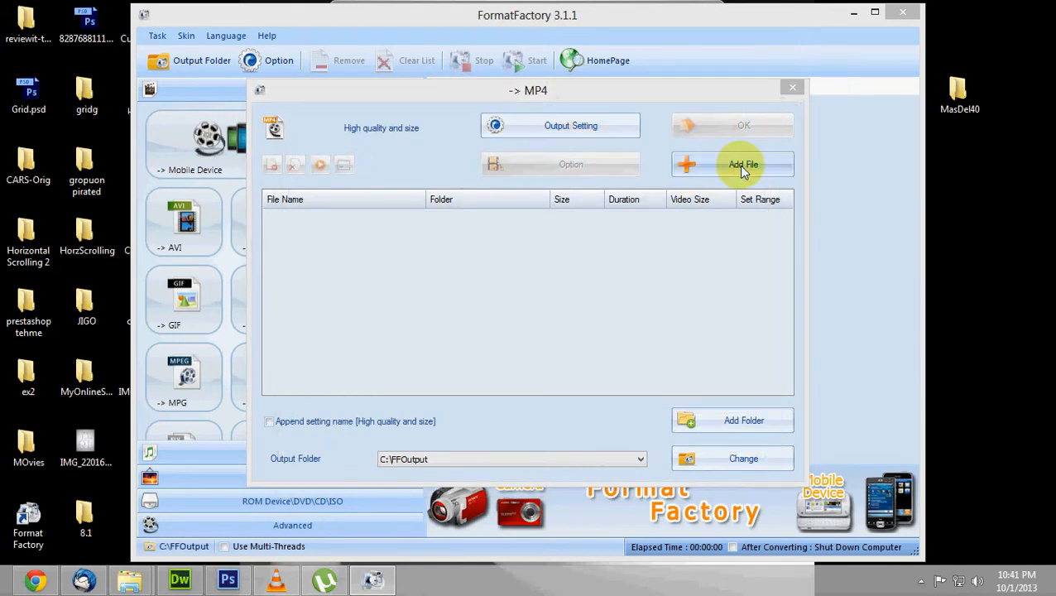
pyautogui.moveTo(826, 105); pyautogui.dragTo(684, 148)
pyautogui.click(506, 166)
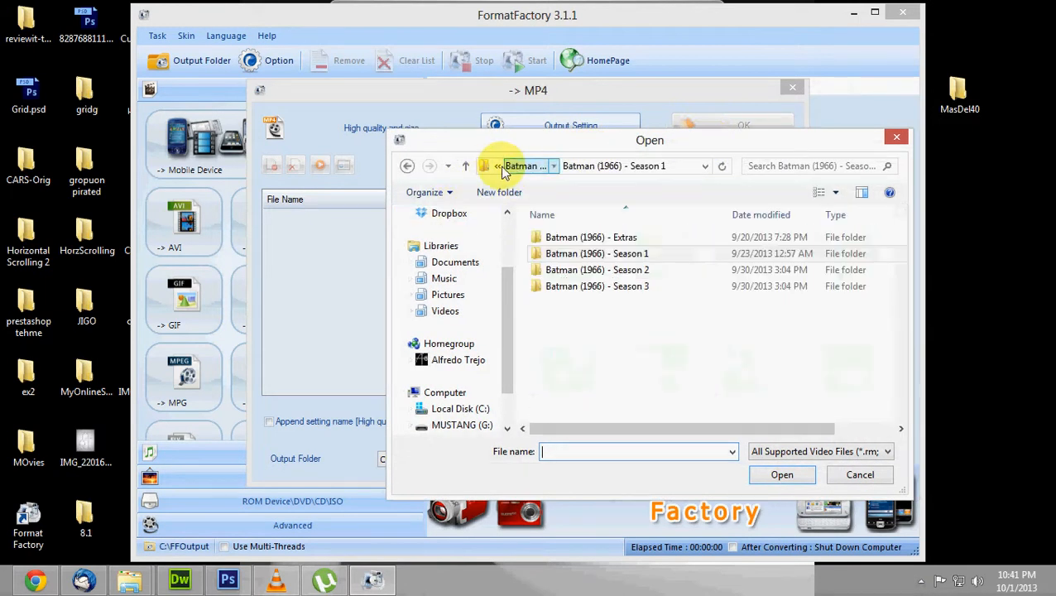
pyautogui.click(517, 167)
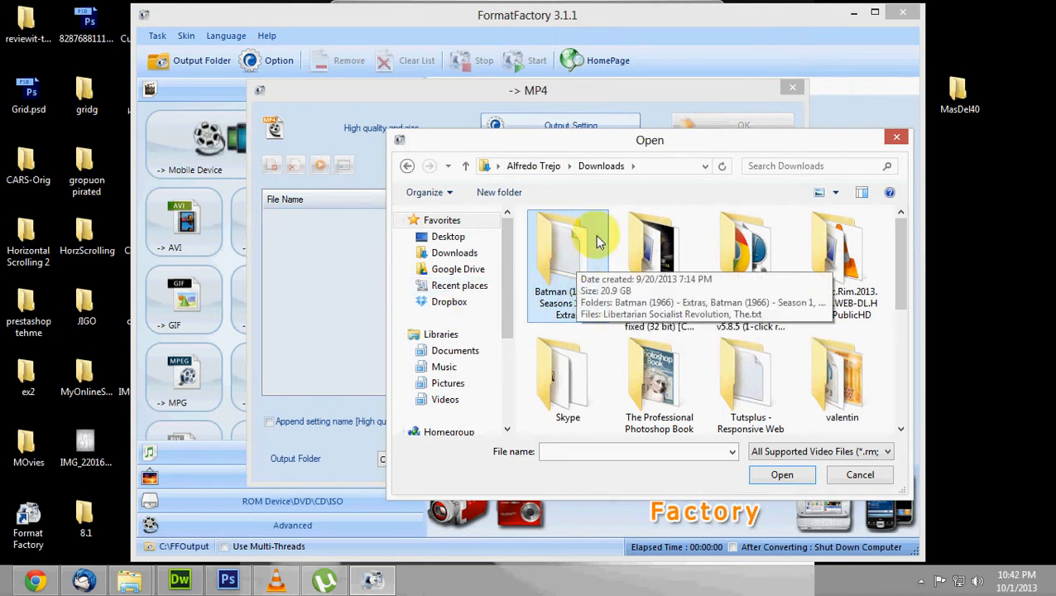
pyautogui.doubleClick(566, 233)
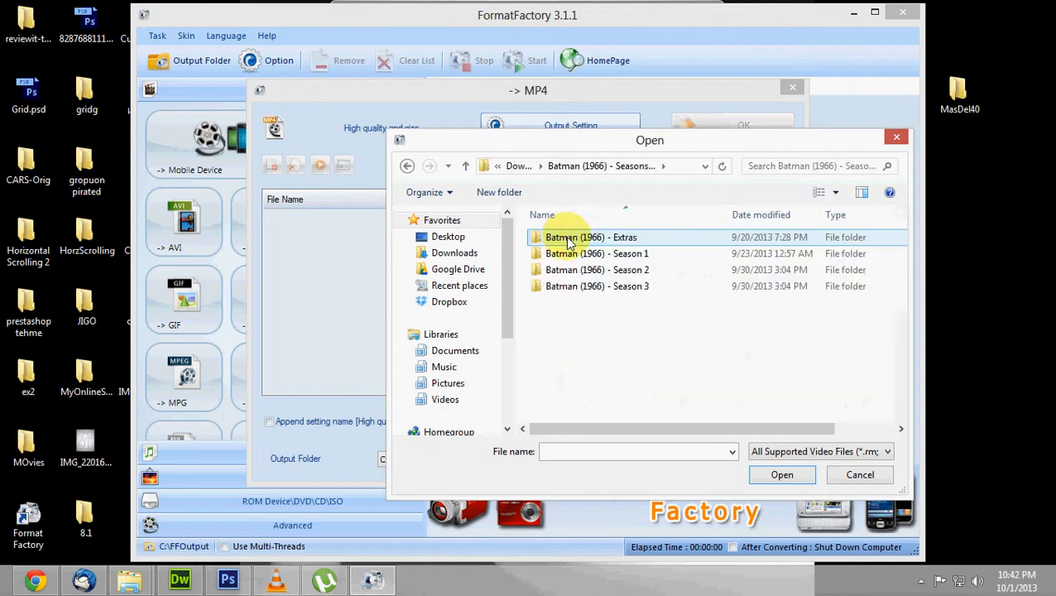
pyautogui.doubleClick(648, 254)
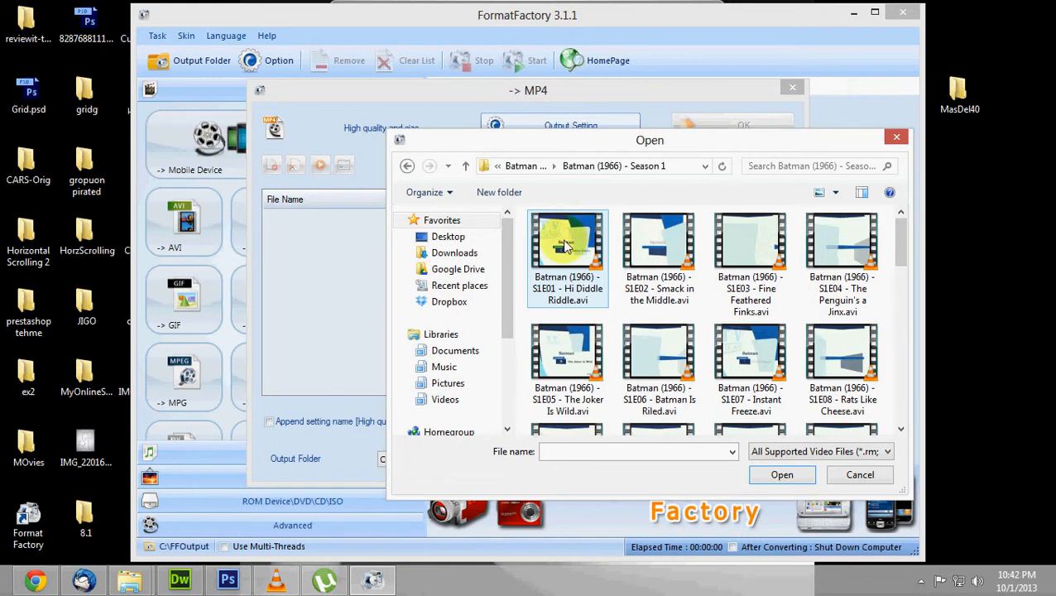
pyautogui.click(566, 245)
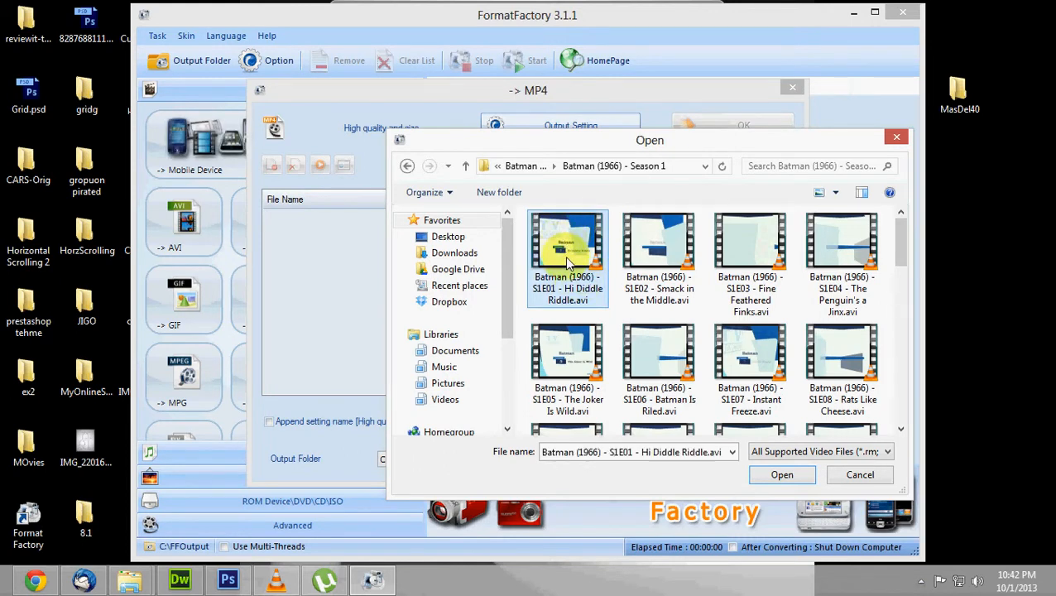
pyautogui.hotkey('ctrl', 'a')
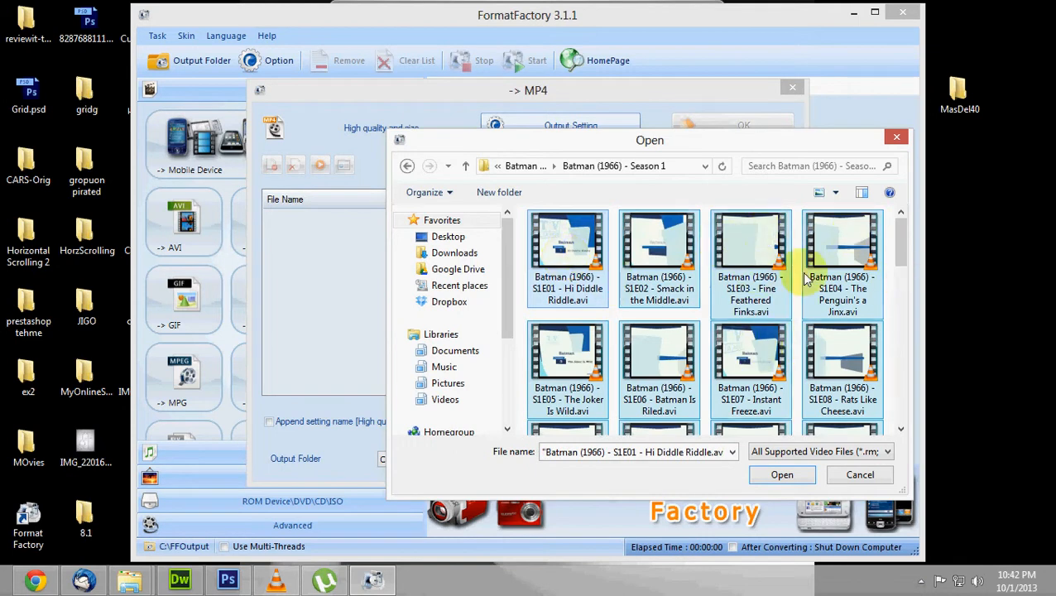
pyautogui.click(781, 477)
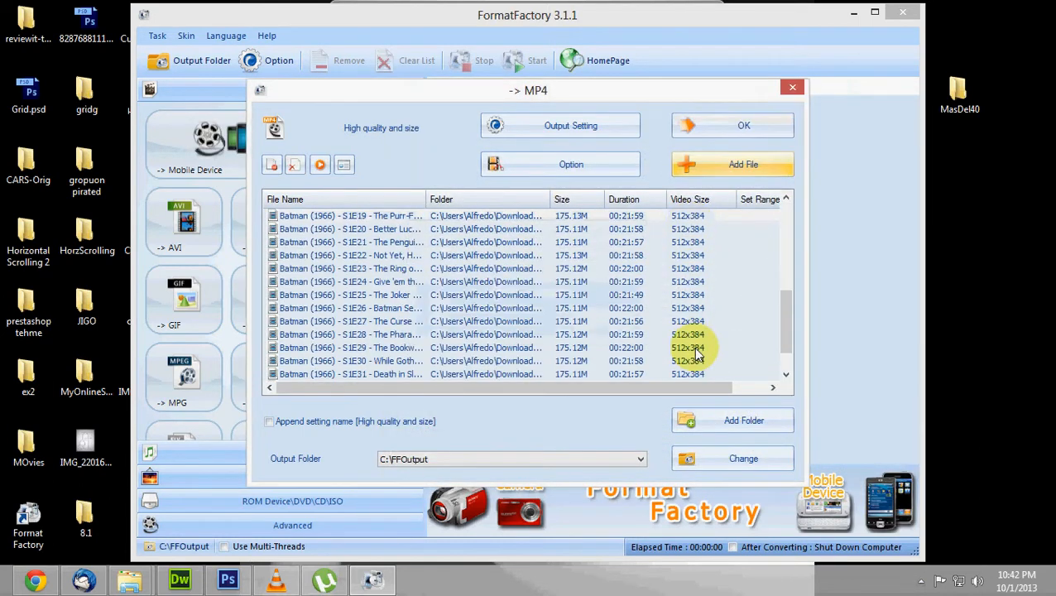
# Review the added episodes, confirm the MP4 task list with output folder C:\FFOutput and start the conversion.
pyautogui.moveTo(779, 327); pyautogui.dragTo(797, 208)
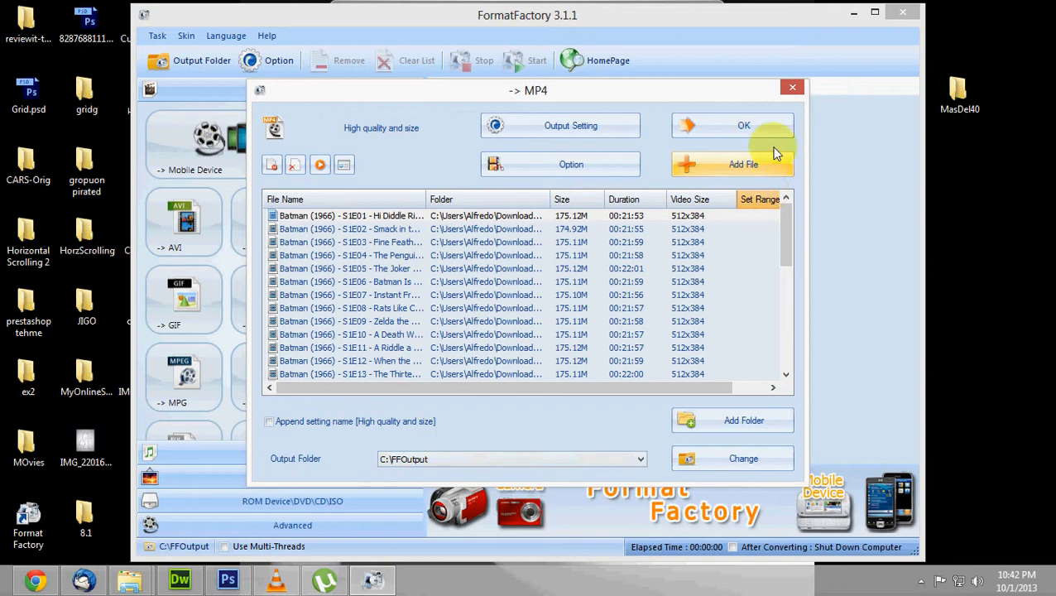
pyautogui.click(744, 127)
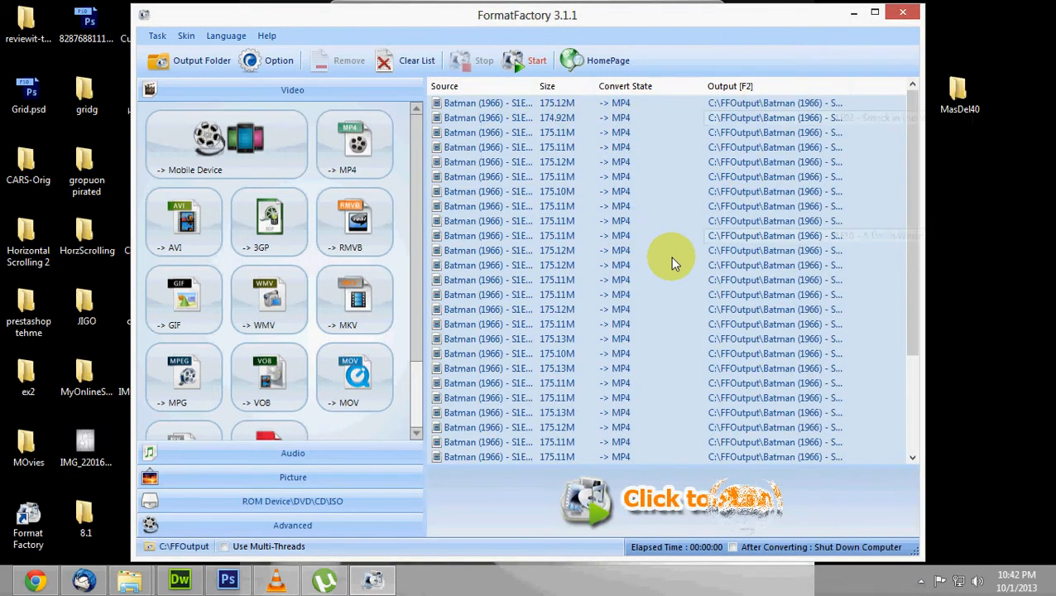
pyautogui.click(538, 66)
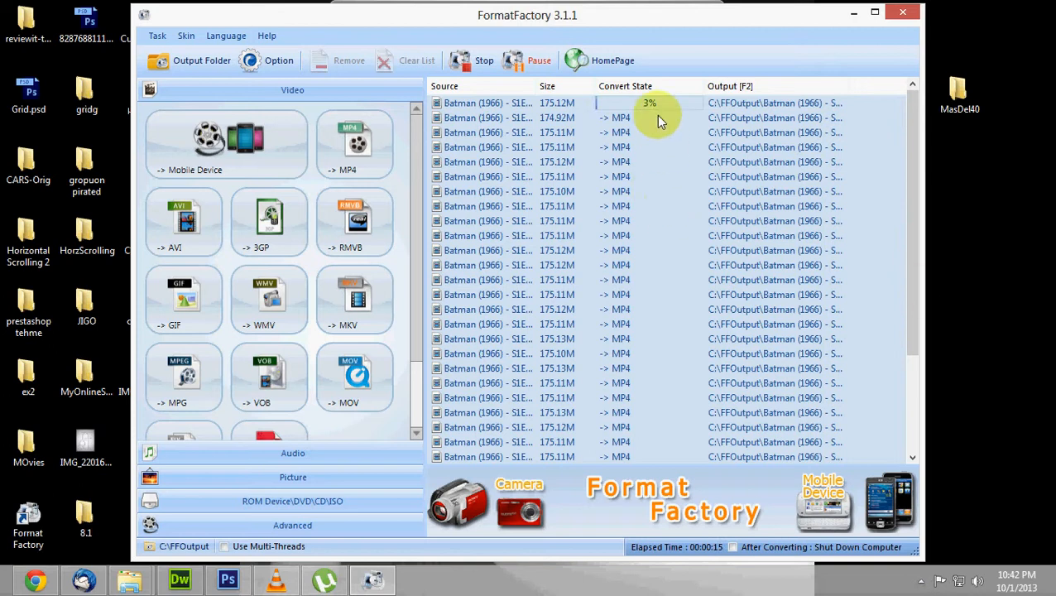
pyautogui.click(921, 581)
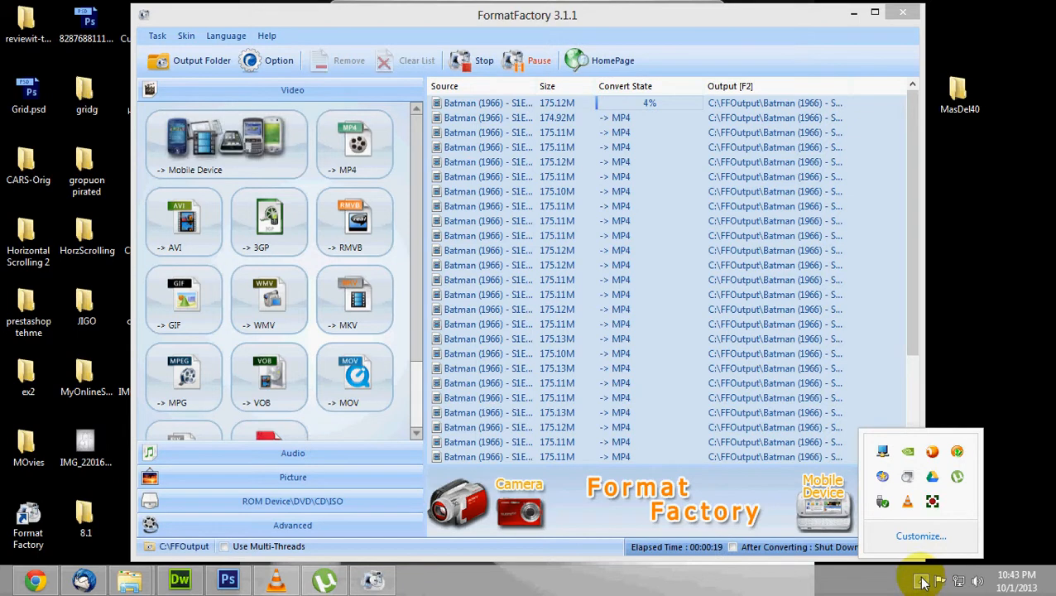
pyautogui.click(930, 504)
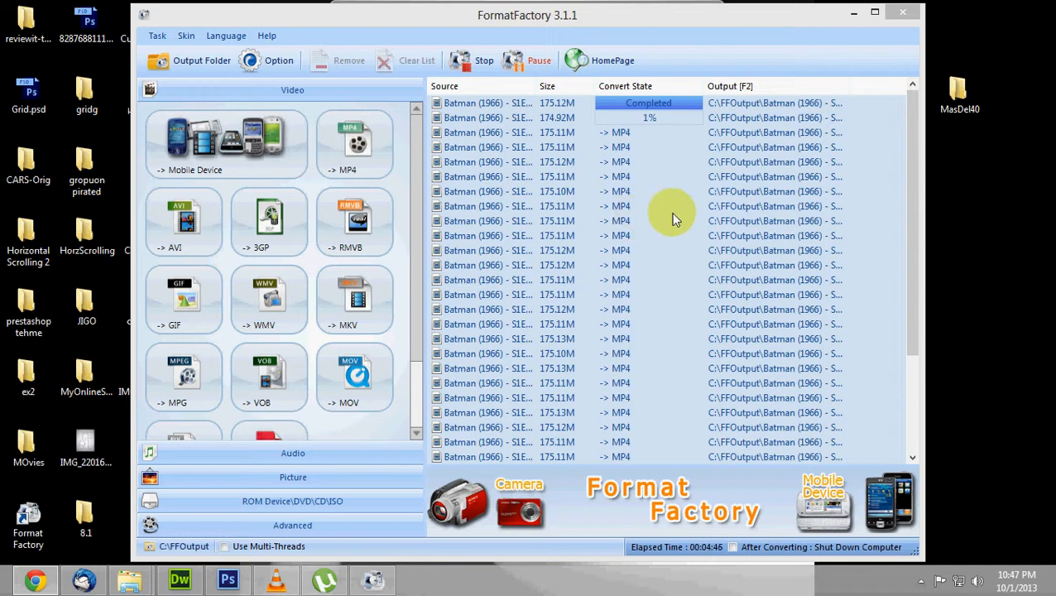
# Minimize the converter and open the FFOutput folder on Local Disk (C:) in File Explorer.
pyautogui.click(856, 12)
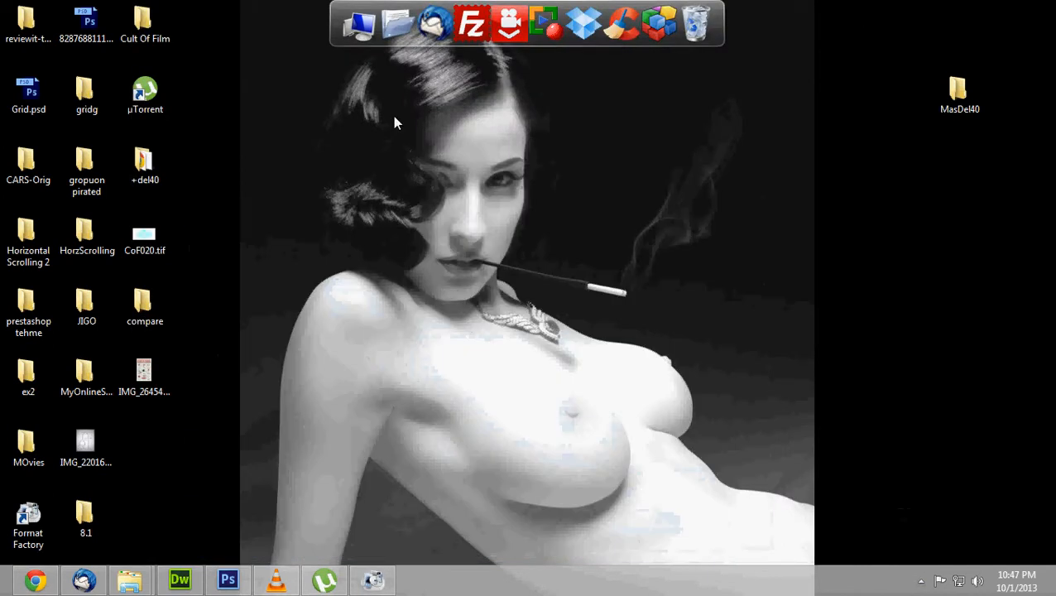
pyautogui.click(357, 41)
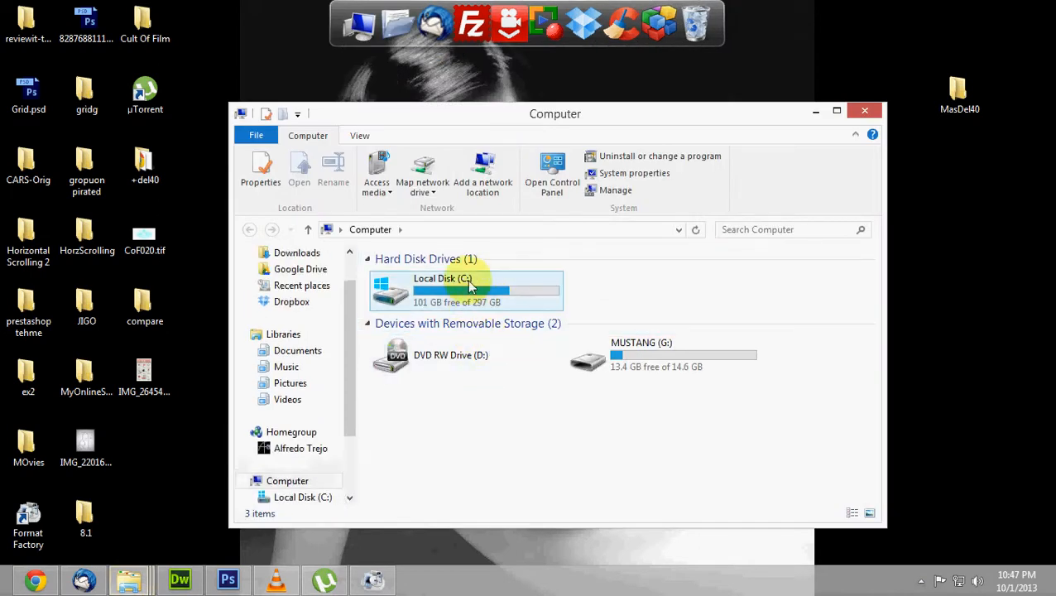
pyautogui.doubleClick(461, 282)
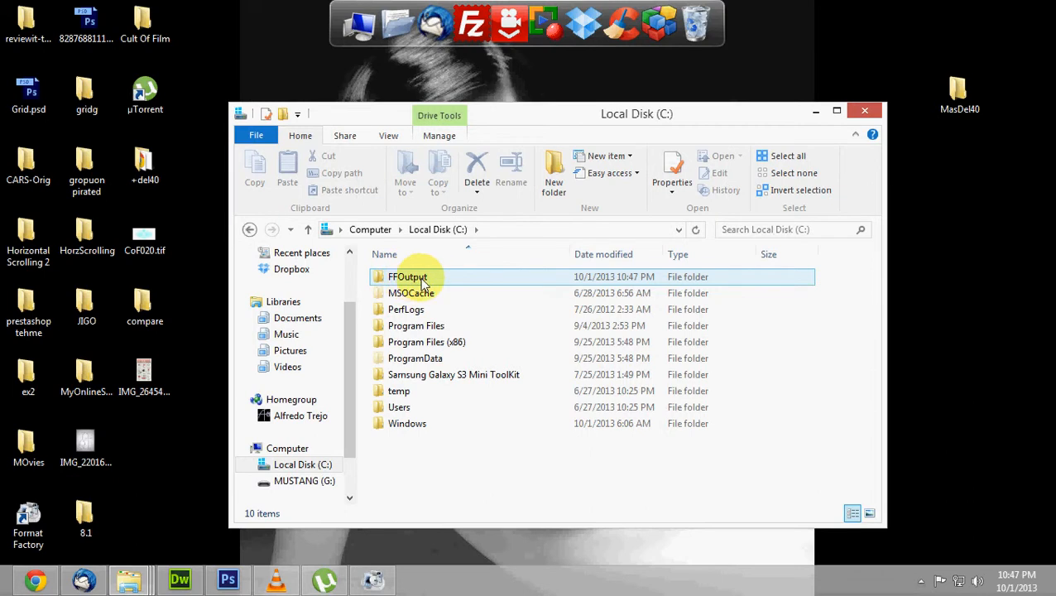
pyautogui.click(443, 283)
pyautogui.doubleClick(441, 278)
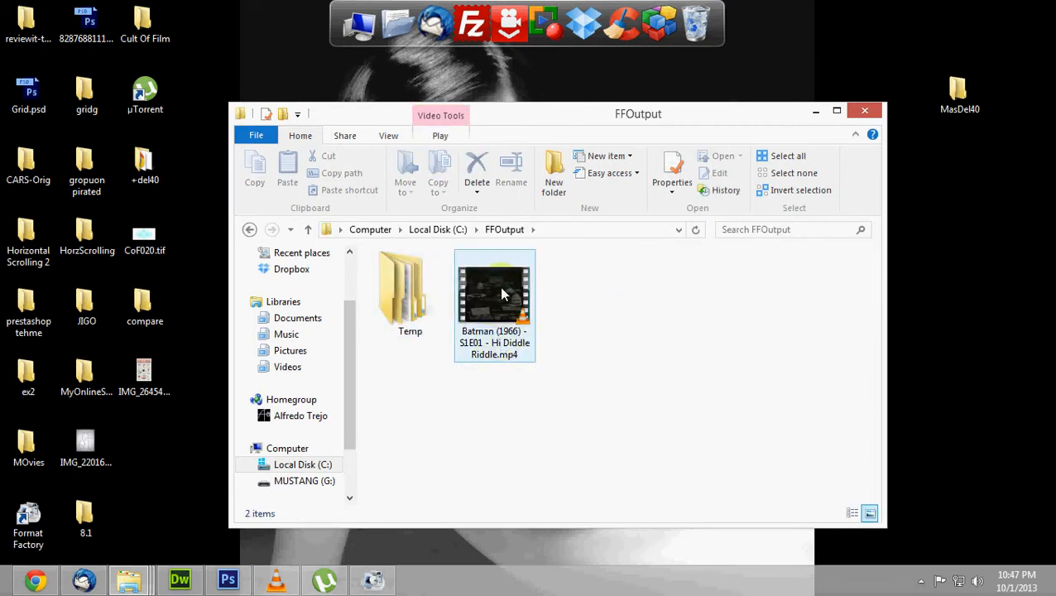
# Play the converted Batman (1966) - S1E01 - Hi Diddle Riddle.mp4 in VLC, and return to FormatFactory.
pyautogui.click(499, 289)
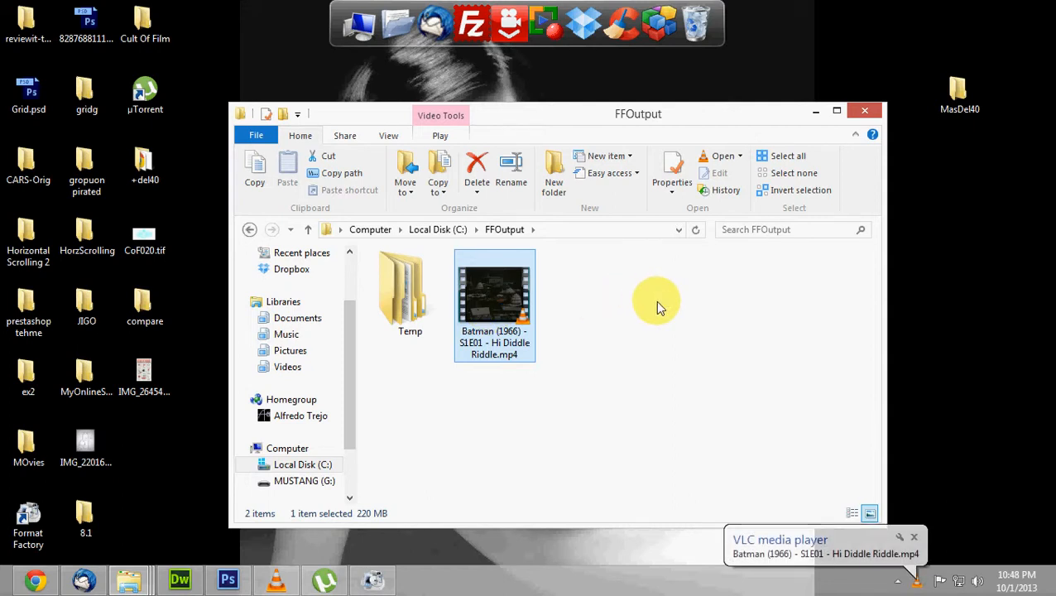
pyautogui.click(270, 584)
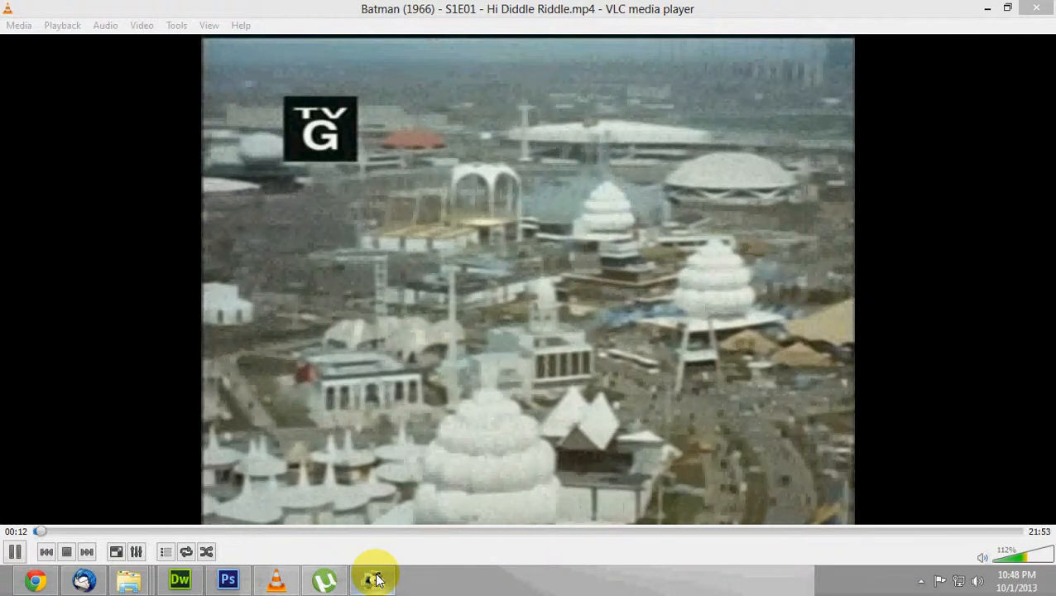
pyautogui.click(373, 580)
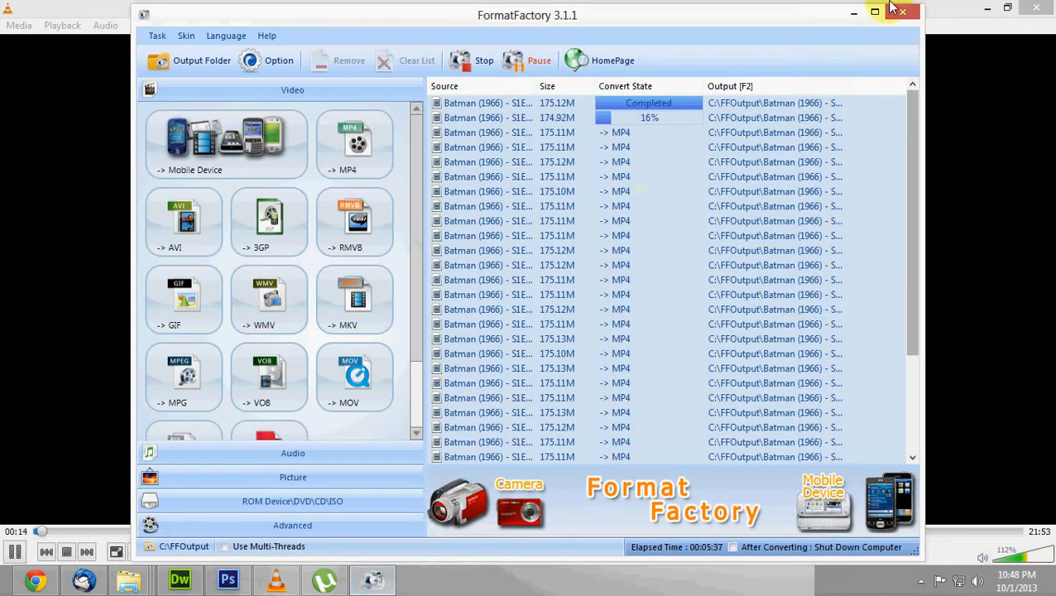
pyautogui.click(921, 581)
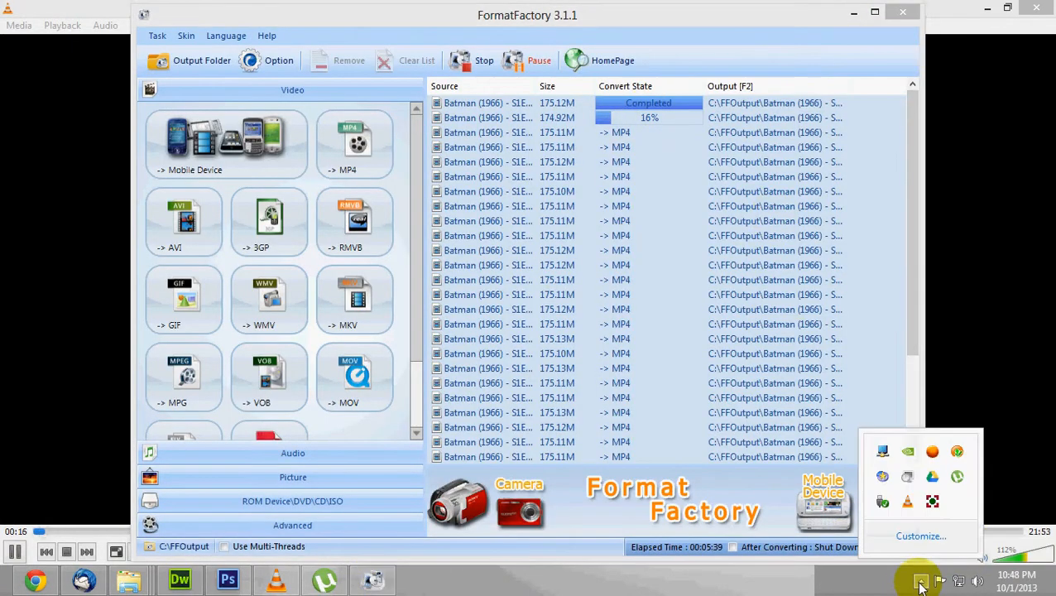
pyautogui.click(935, 502)
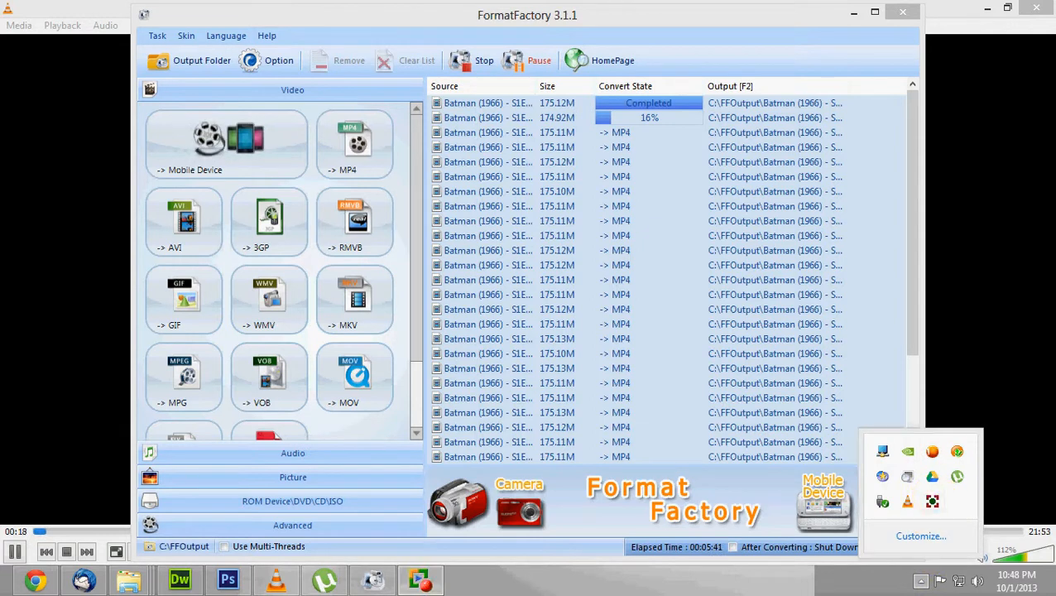